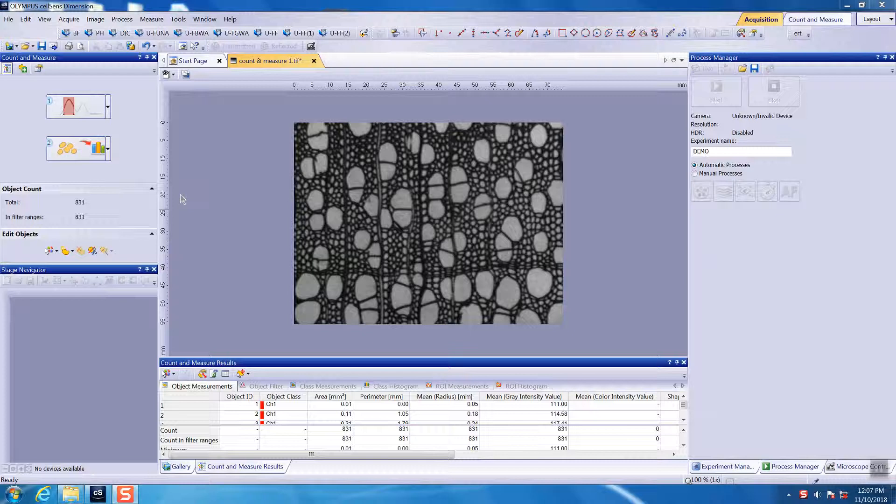
Open the manual threshold settings and rename the existing Ch1 phase to white.
left_click(108, 107)
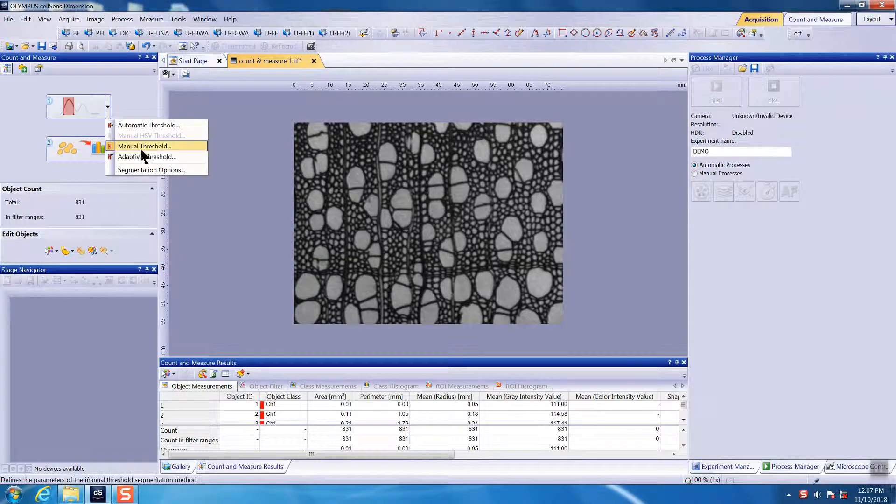
left_click(154, 149)
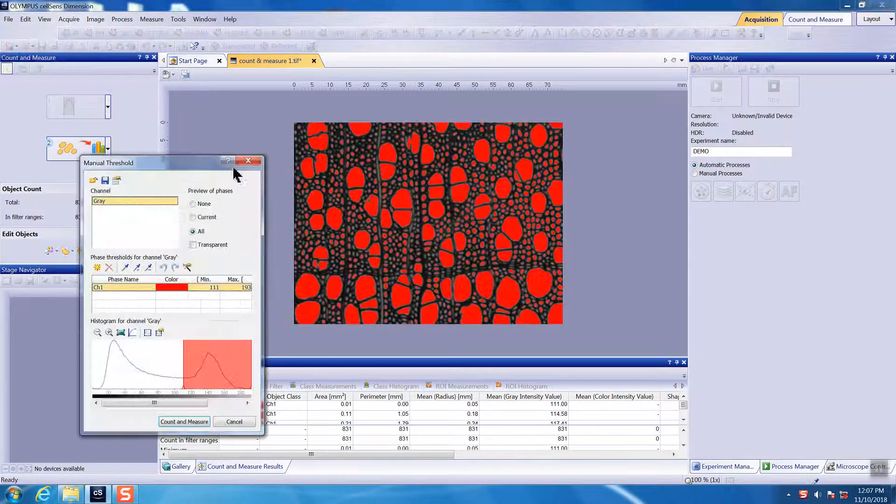
left_click(106, 290)
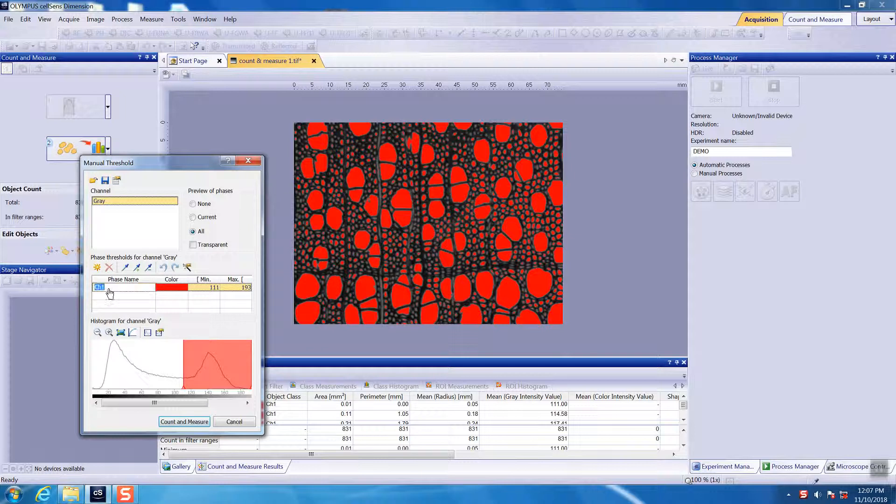
type("W")
left_click(132, 302)
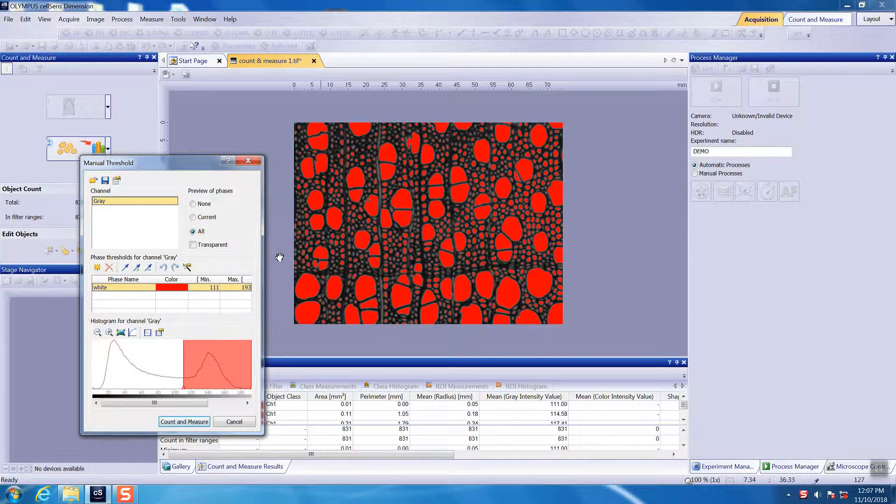
Add a second threshold phase for the Gray channel and set the red phase's range to 12–50.
left_click(97, 268)
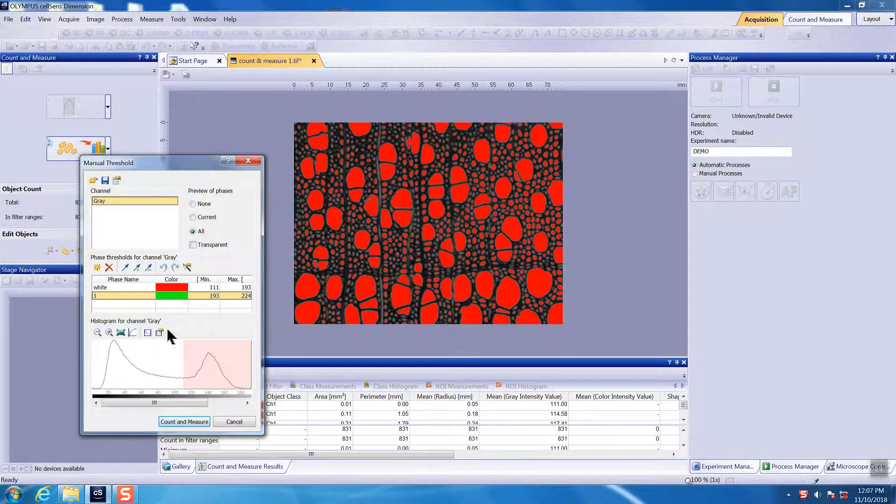
left_click_drag(218, 369, 160, 370)
mouse_move(181, 403)
left_mouse_down()
mouse_move(195, 406)
mouse_move(180, 404)
left_mouse_up()
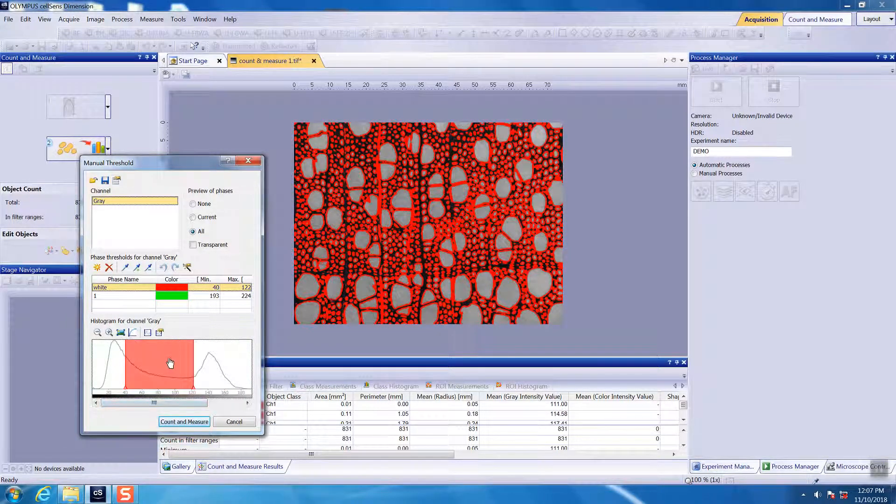
left_click_drag(171, 363, 133, 365)
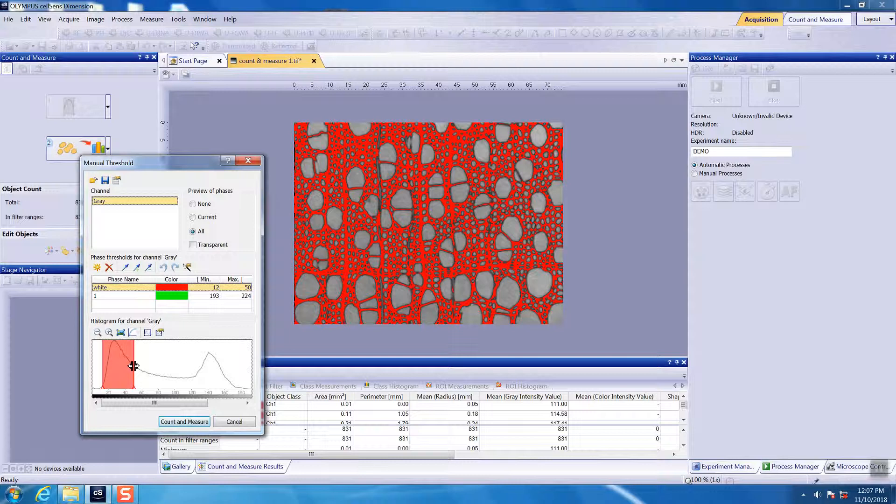
left_click_drag(181, 403, 196, 404)
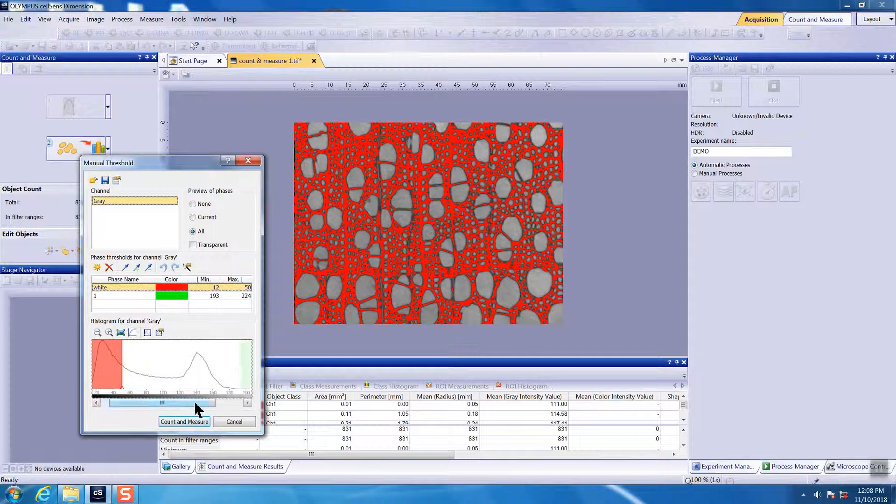
Set the green phase's threshold range to 101–198 so that it covers the bright cell areas.
left_click_drag(248, 375, 179, 400)
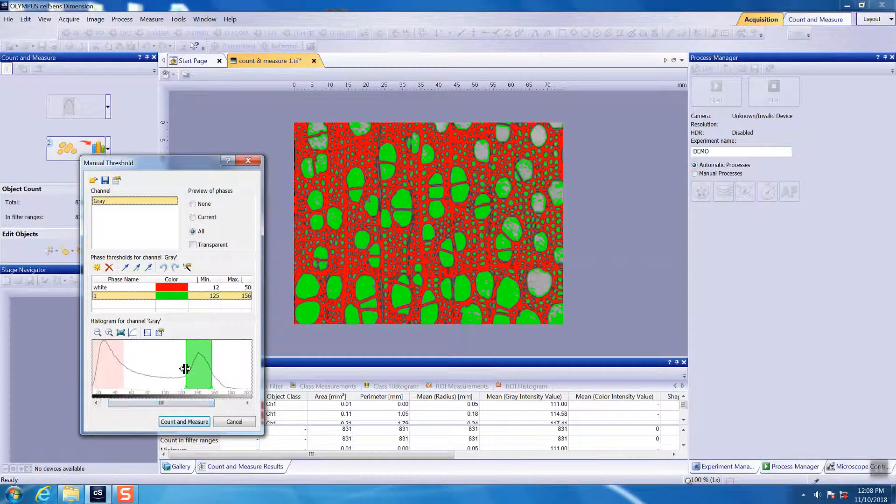
left_click_drag(185, 369, 172, 368)
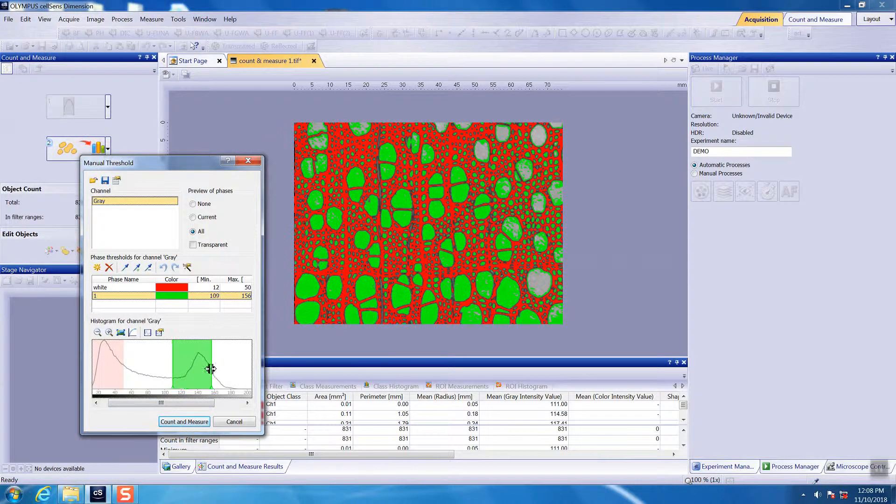
left_click_drag(210, 367, 159, 367)
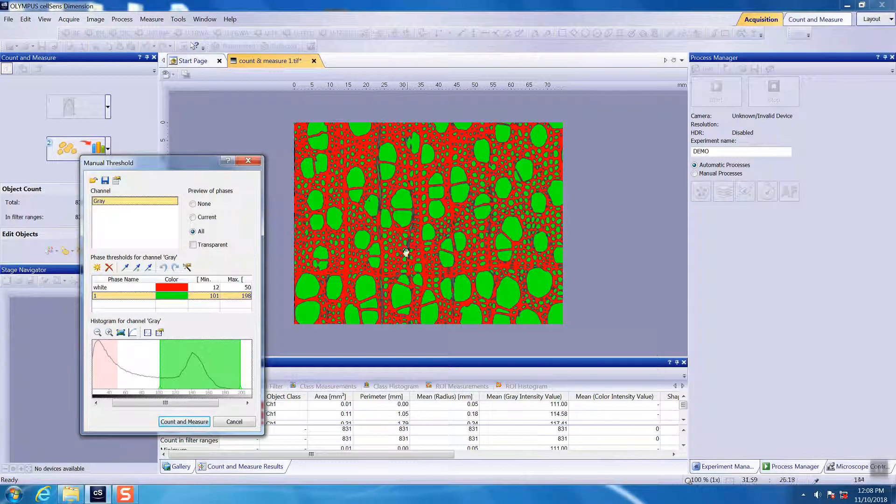
Rename the red phase to black and the green phase to white, and run Count and Measure, overwriting the existing results.
left_click(109, 297)
left_click(118, 288)
left_click(119, 288)
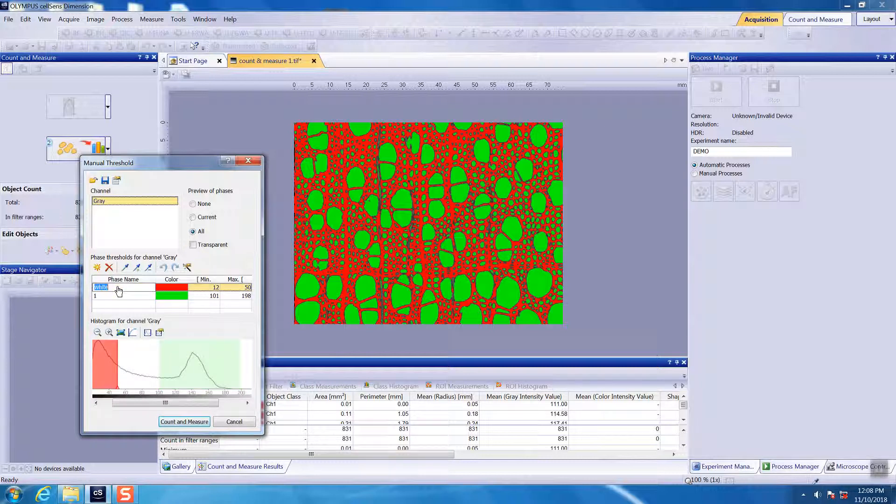
type("black")
left_click(107, 298)
left_click(108, 298)
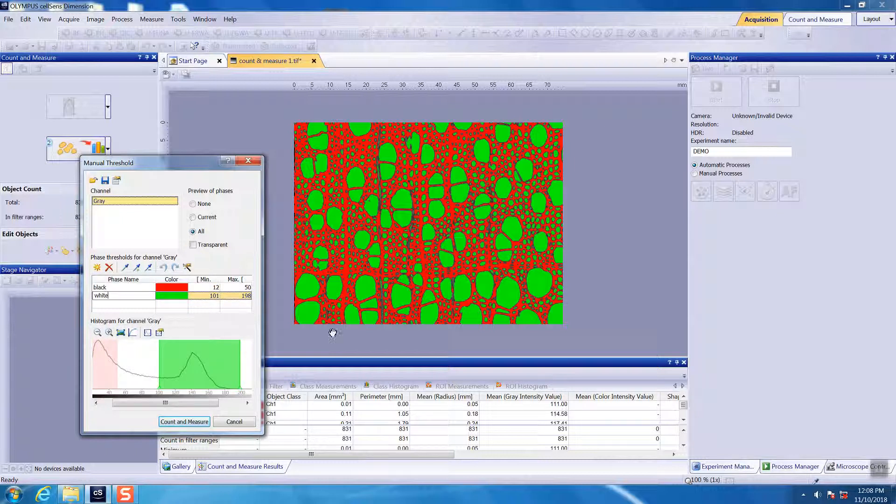
left_click(176, 422)
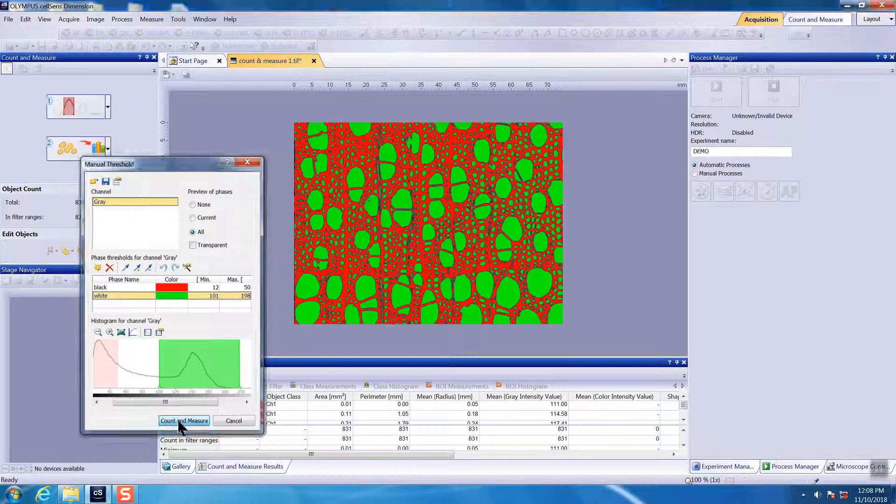
left_click(426, 261)
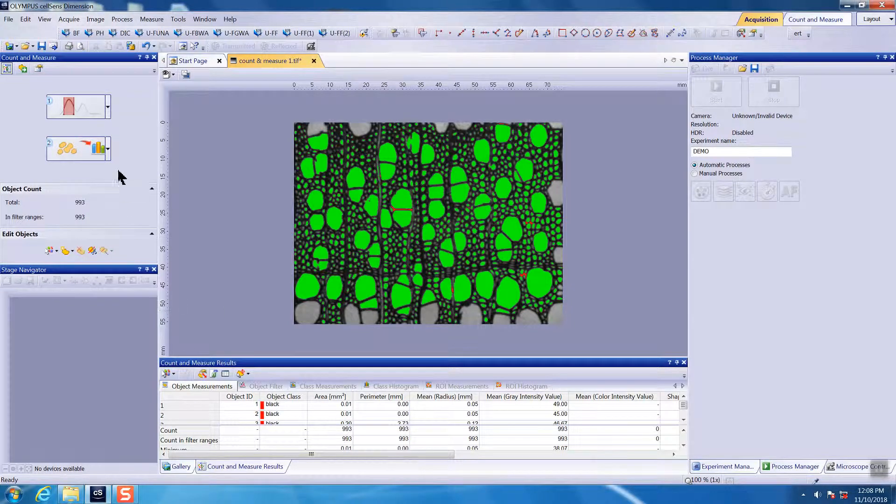
Draw a rectangular ROI about 24 by 20 mm on the image, right of and below its centre.
left_click(109, 157)
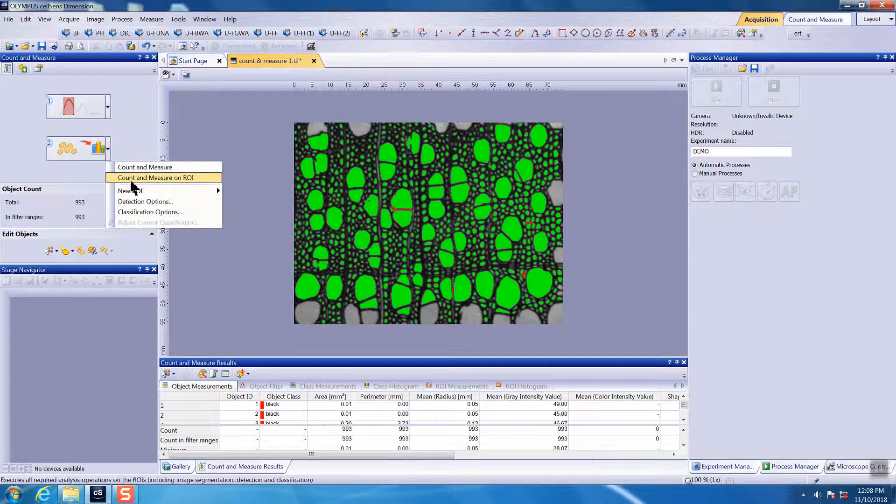
mouse_move(139, 193)
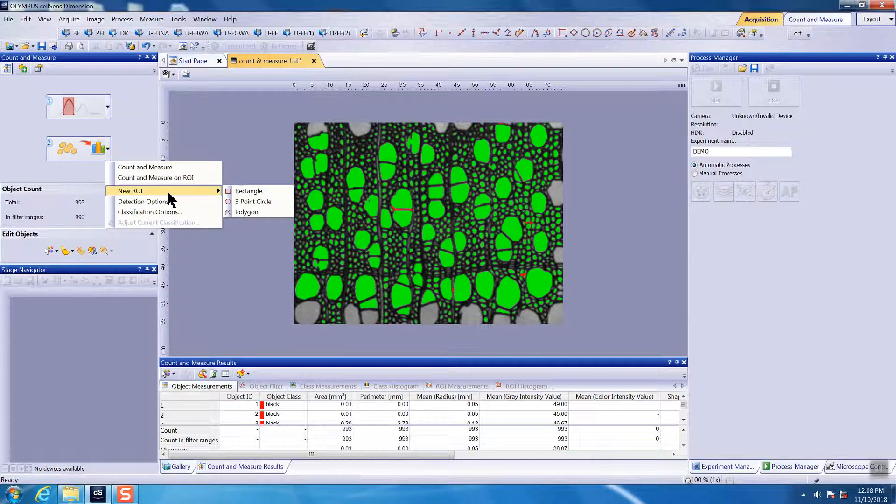
left_click(255, 192)
left_click_drag(420, 200, 505, 274)
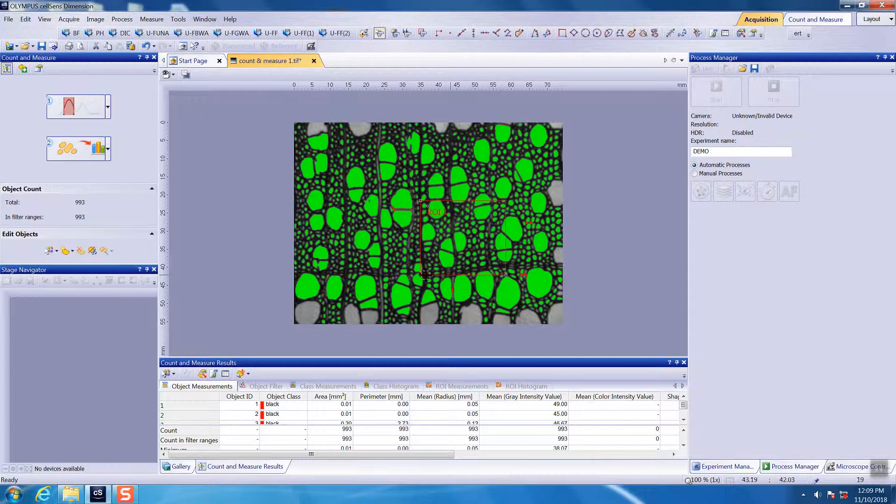
Change the detection area from Frame to ROI in the detection options.
left_click(110, 156)
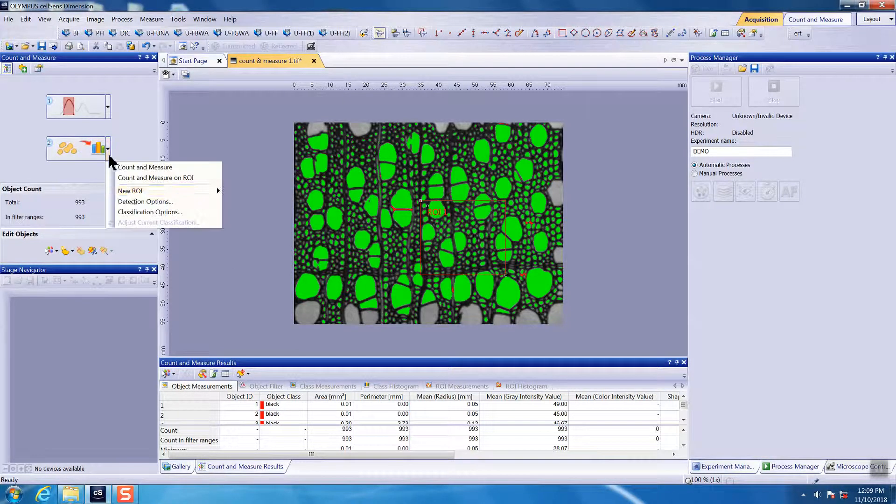
left_click(143, 202)
left_click_drag(506, 101, 193, 150)
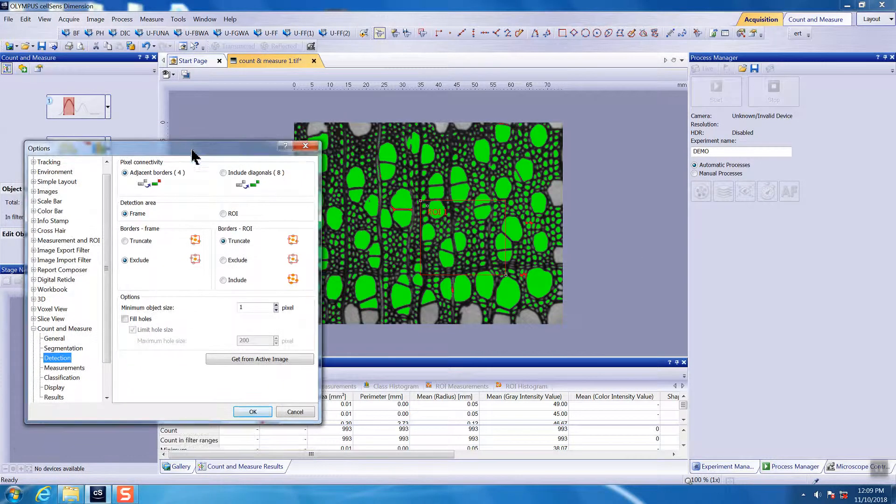
left_click(223, 213)
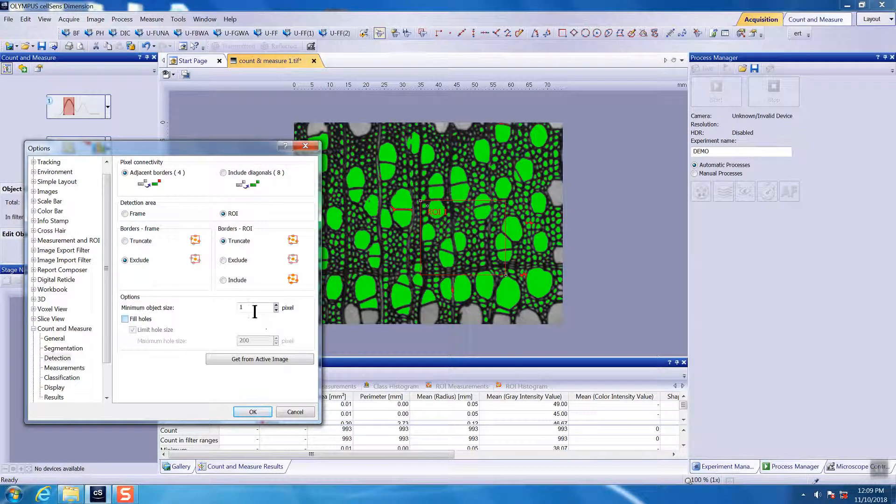
left_click(253, 412)
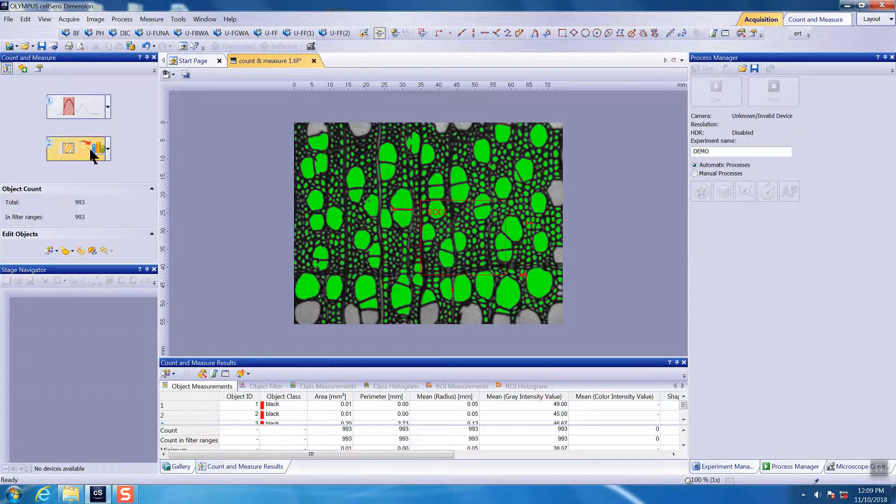
Run Count and Measure within the rectangular ROI, overwriting the previously detected objects and measurements.
left_click(70, 148)
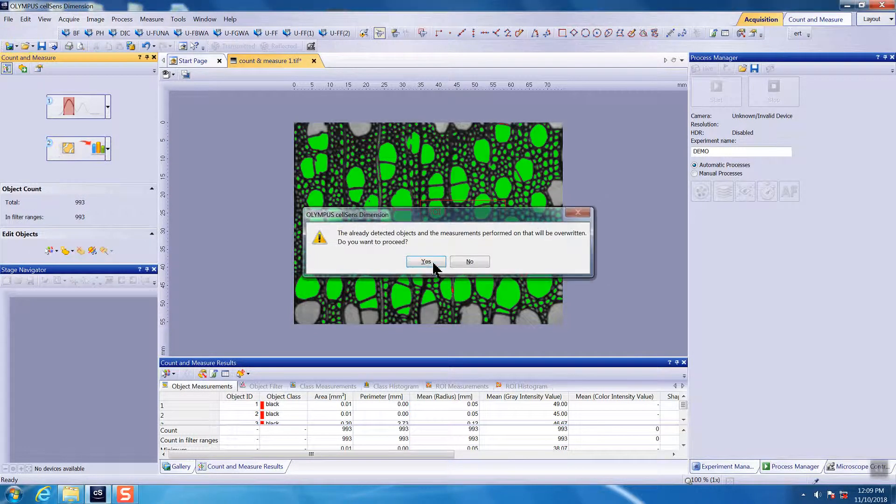
left_click(429, 262)
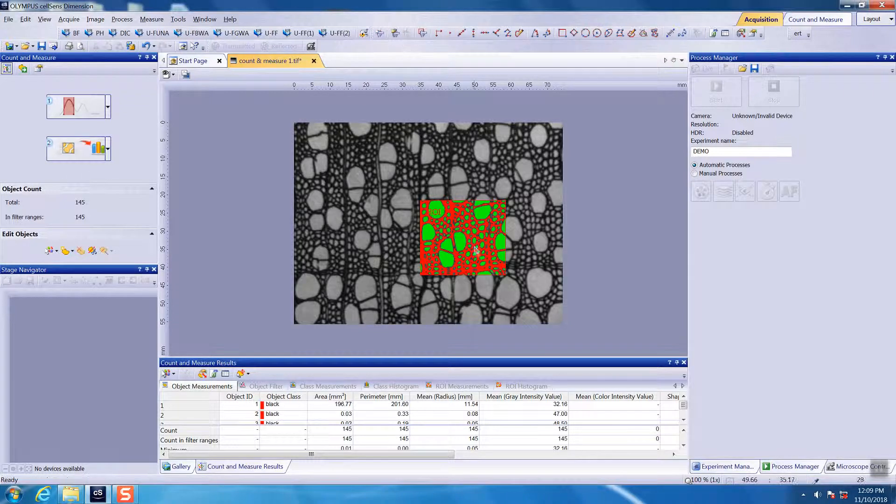
scroll(442, 266, "up", 4)
scroll(424, 224, "down", 3)
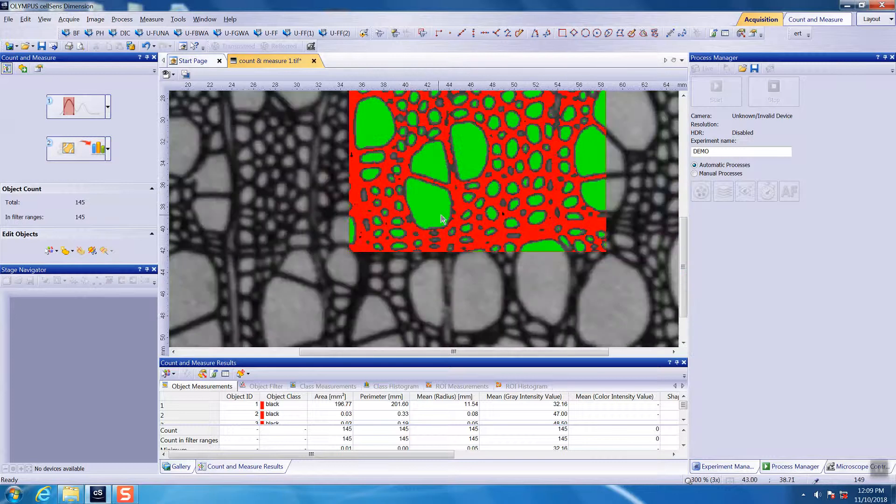
scroll(503, 210, "up", 2)
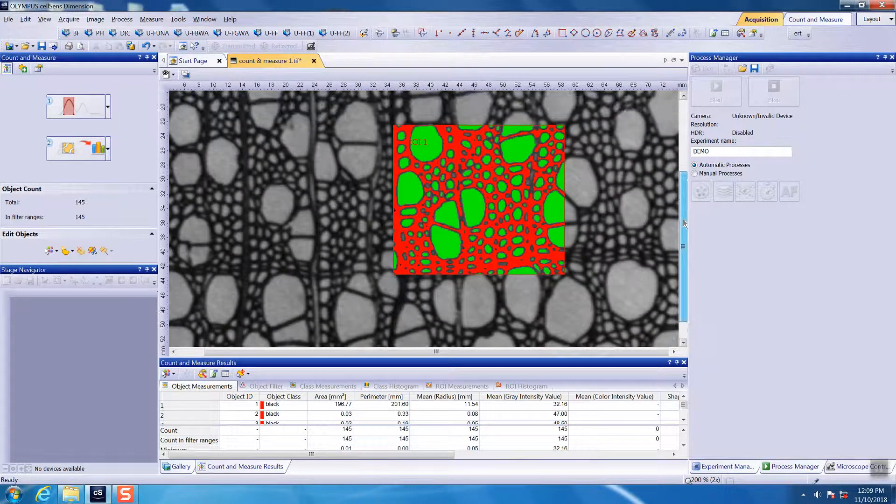
scroll(403, 243, "down", 1)
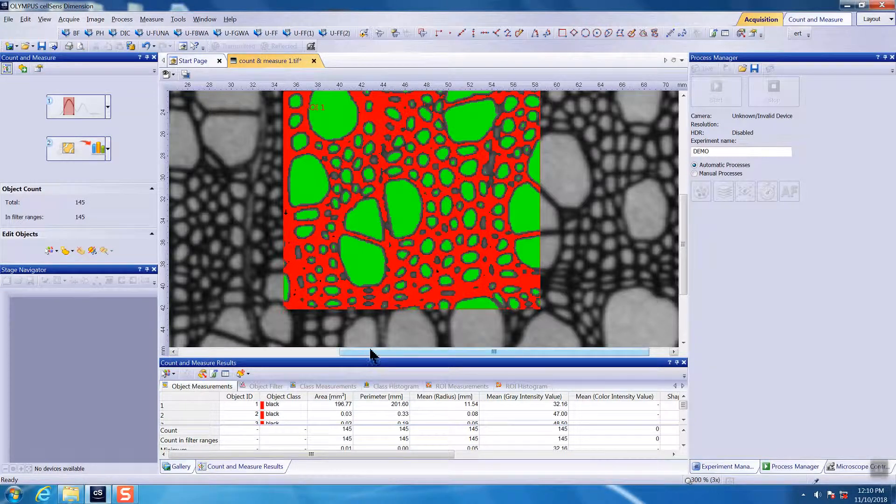
Examine the object measurements, class measurements and class histogram for the ROI, including the histogram's grouping options.
mouse_move(683, 405)
left_mouse_down()
mouse_move(683, 412)
mouse_move(680, 397)
left_mouse_up()
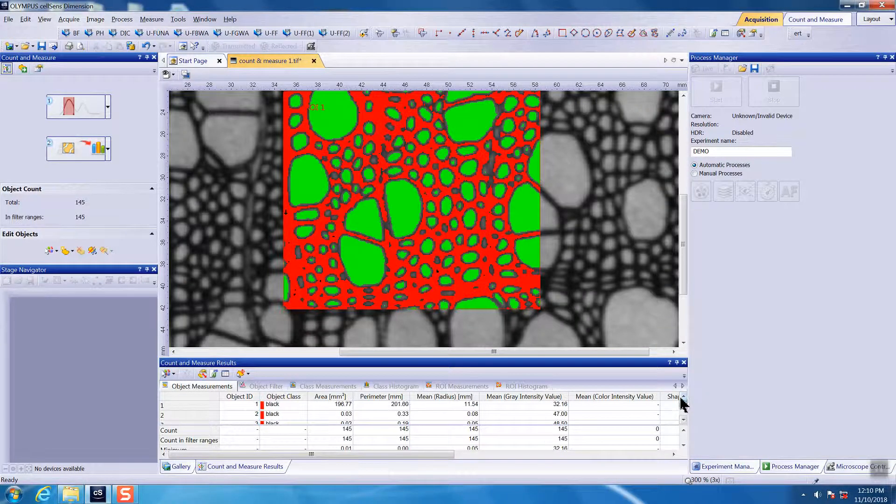
left_click(318, 387)
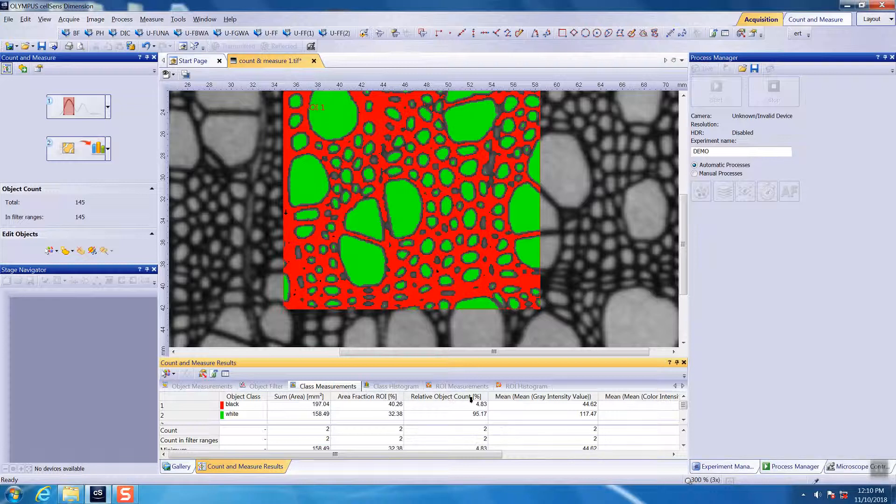
left_click(400, 387)
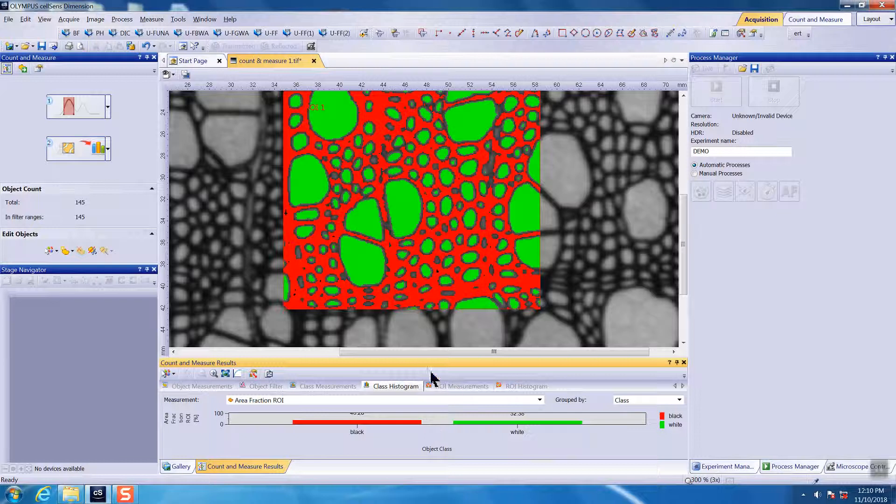
left_click_drag(428, 348, 417, 349)
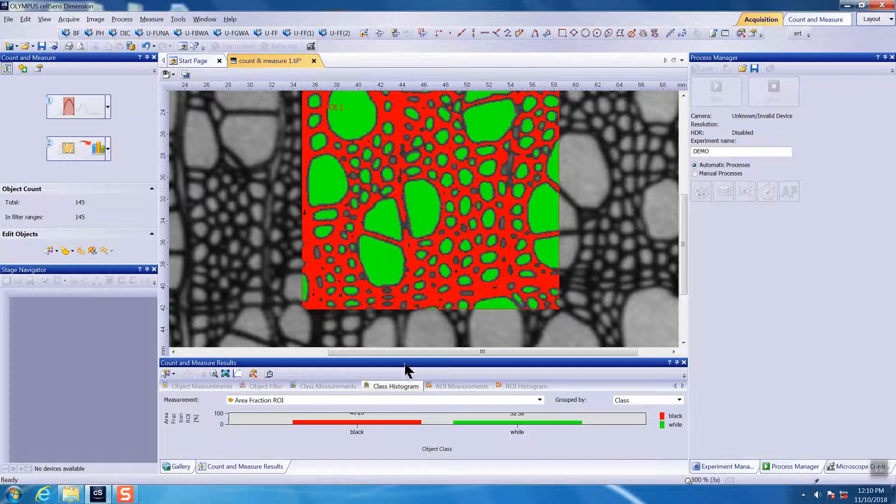
left_click_drag(405, 355, 402, 354)
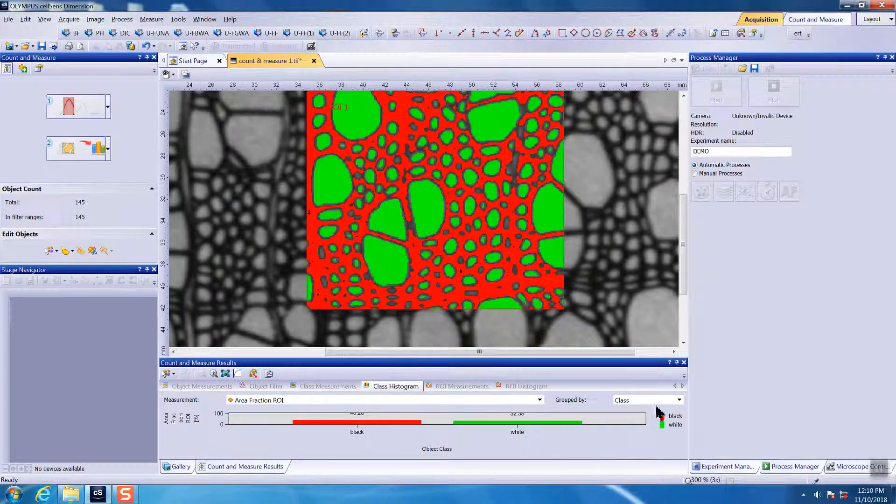
left_click(679, 401)
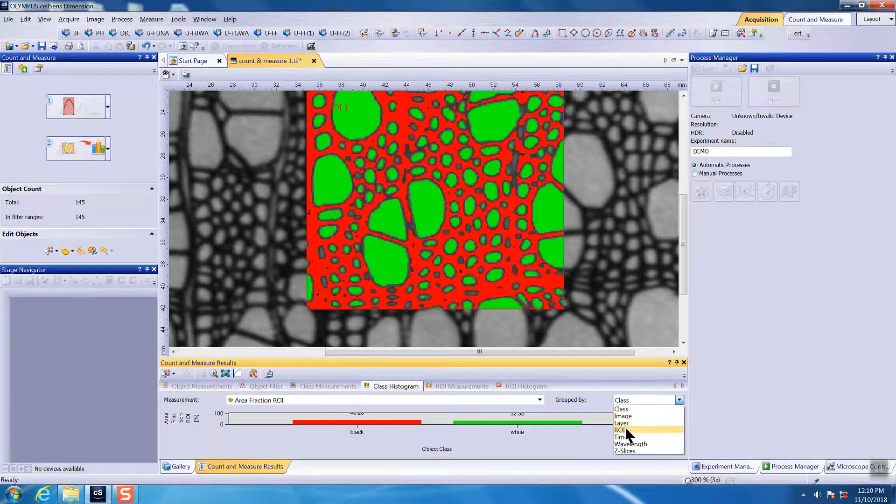
left_click(589, 359)
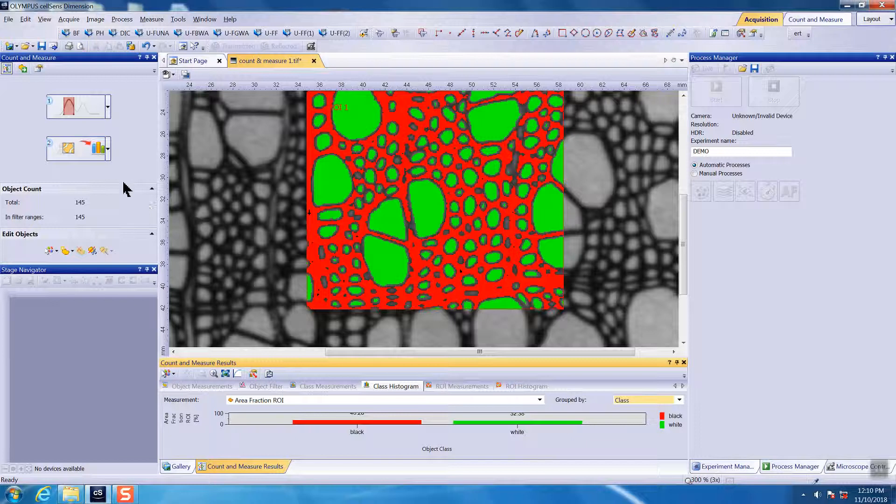
Draw a second rectangular ROI about 7 by 7 mm beside the first ROI's lower-right corner, and rerun Count and Measure, overwriting previous results.
left_click(107, 148)
mouse_move(142, 196)
left_click(255, 191)
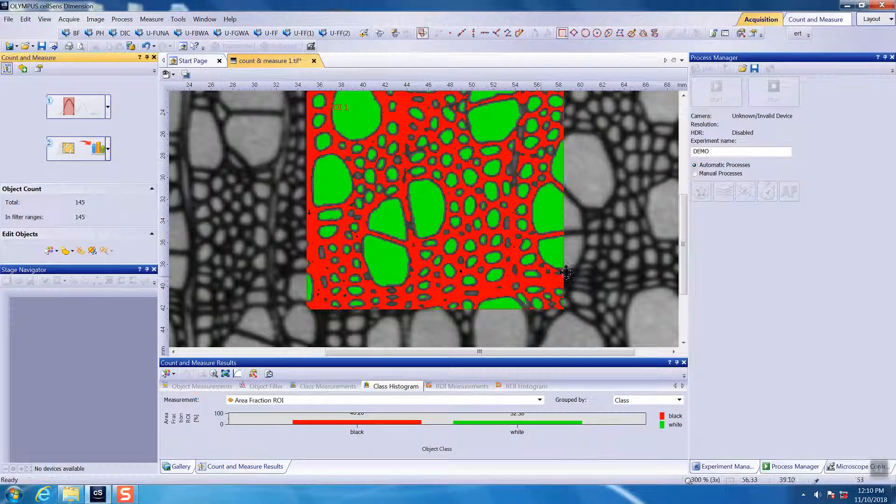
left_click_drag(594, 235, 670, 313)
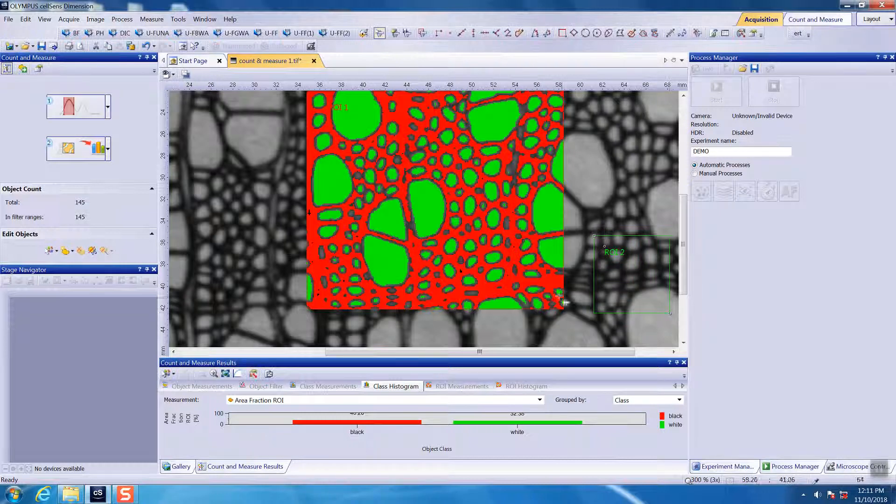
left_click(71, 148)
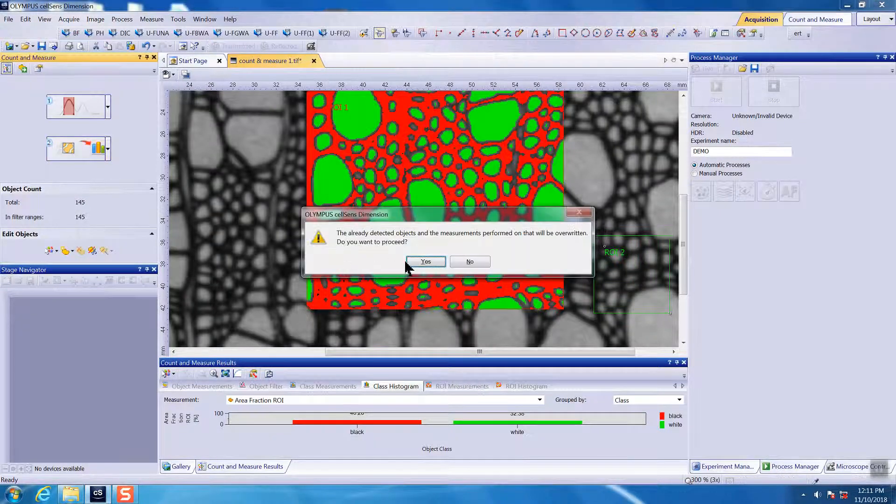
left_click(441, 265)
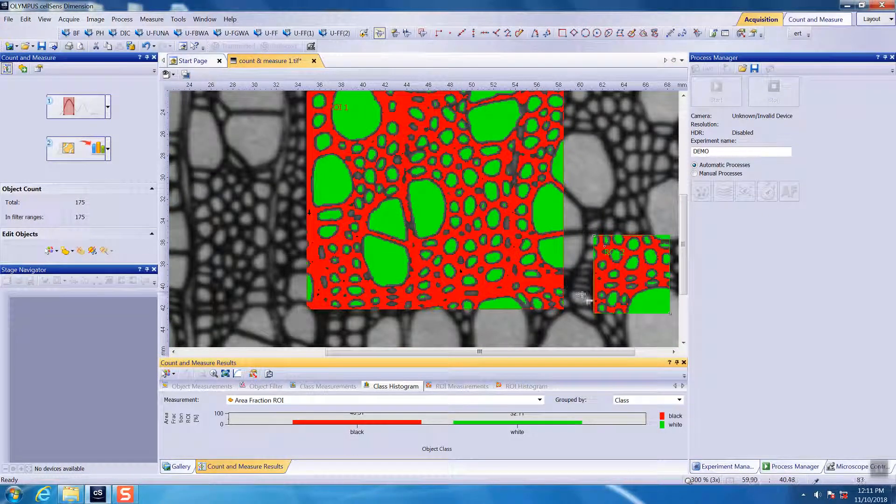
Group the Area Fraction ROI class histogram by ROI and enlarge the results area to show its bars in full.
left_click(679, 399)
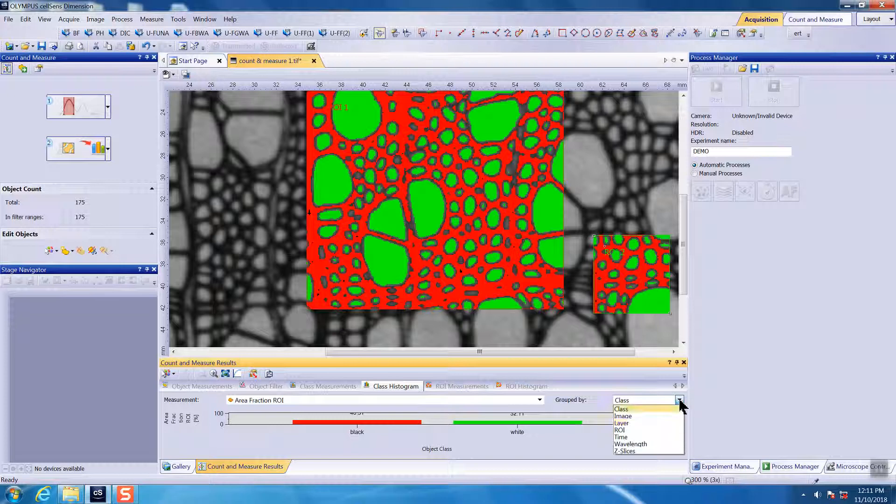
left_click(620, 430)
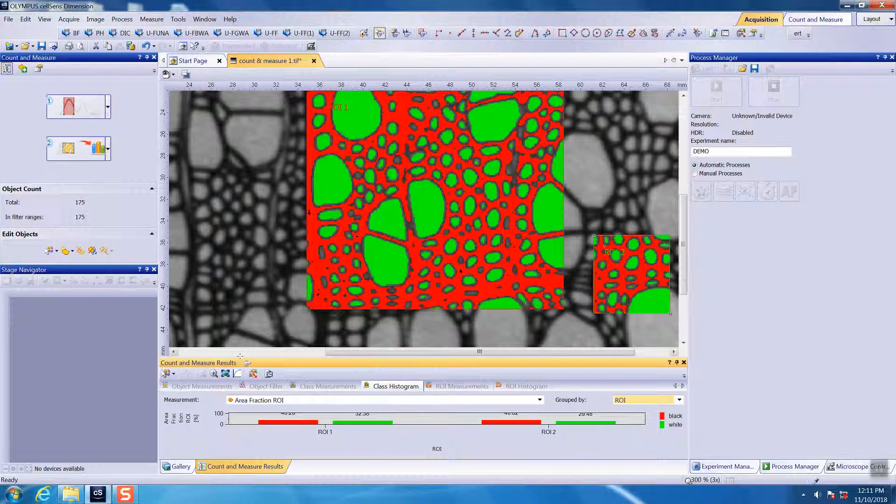
left_click_drag(239, 355, 243, 286)
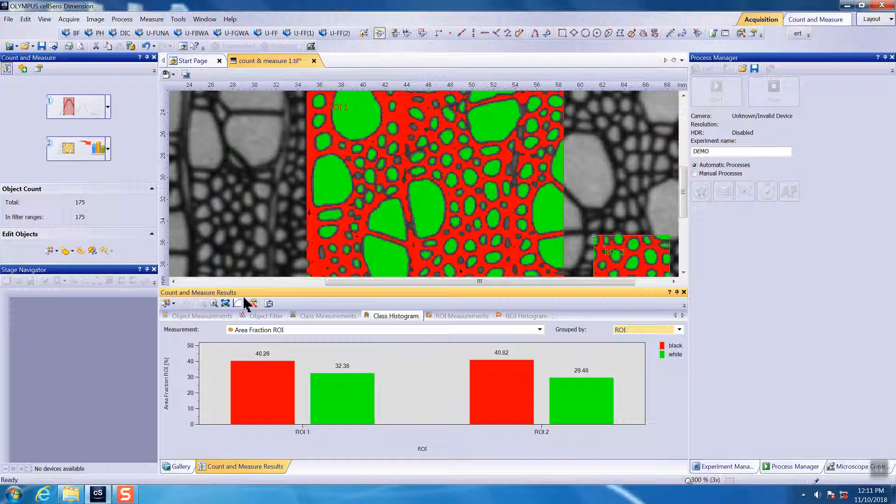